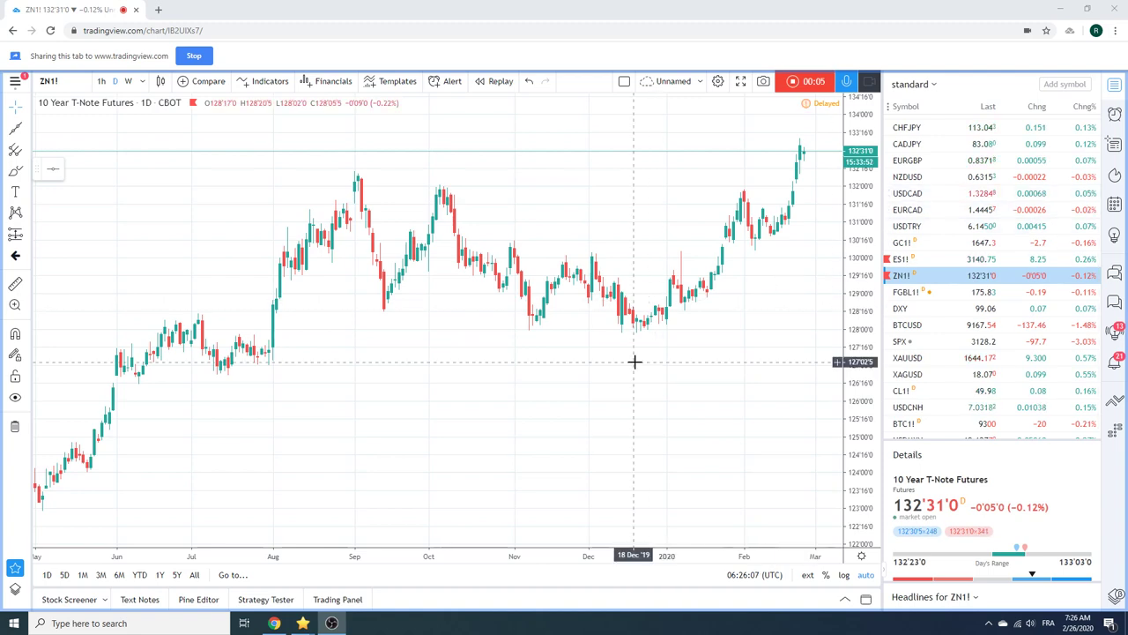
Switch the 10 Year T-Note Futures chart to weekly candles
scroll(617, 358, up, 3)
scroll(617, 358, down, 2)
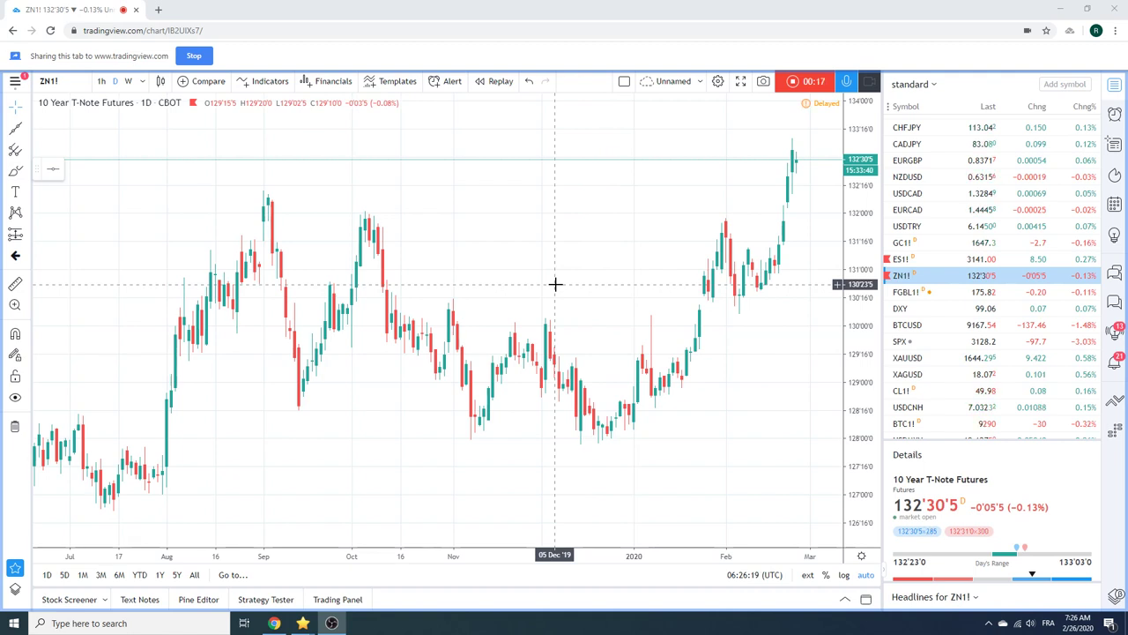
click(128, 81)
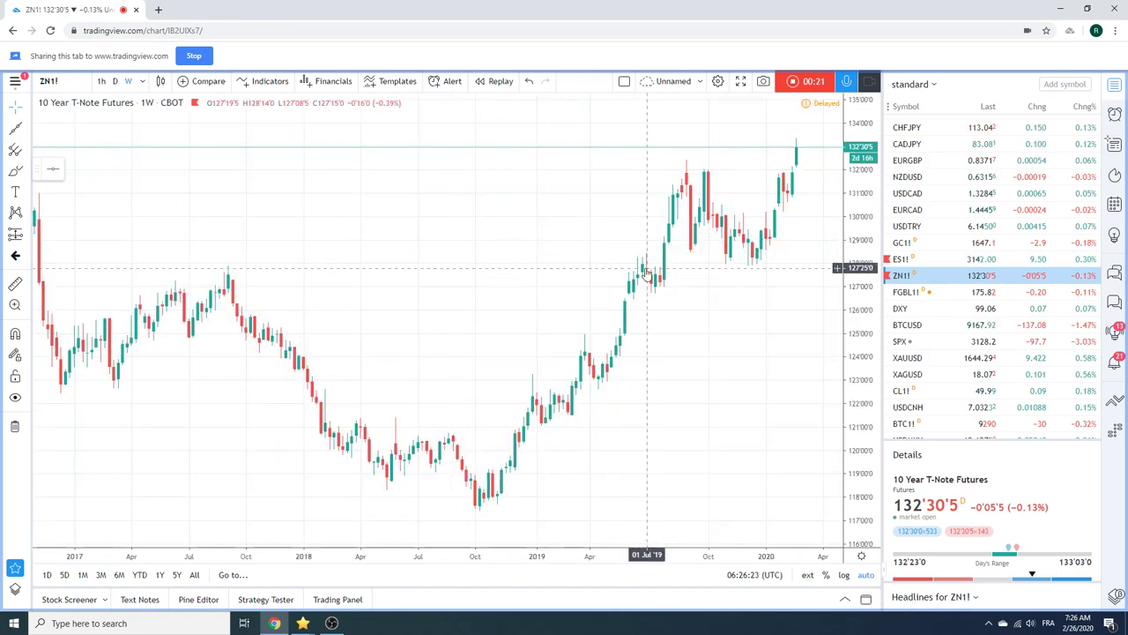
Replace ZN1! with US10Y to chart the US Government Bonds 10 YR Yield
click(78, 80)
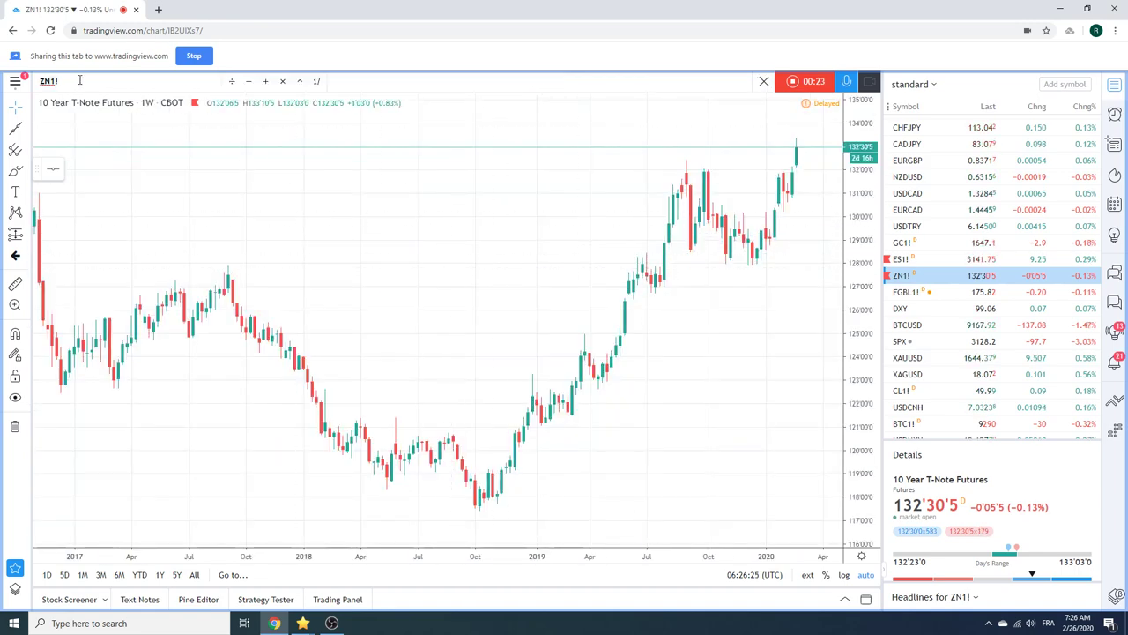
key(BackSpace)
text(US10Y)
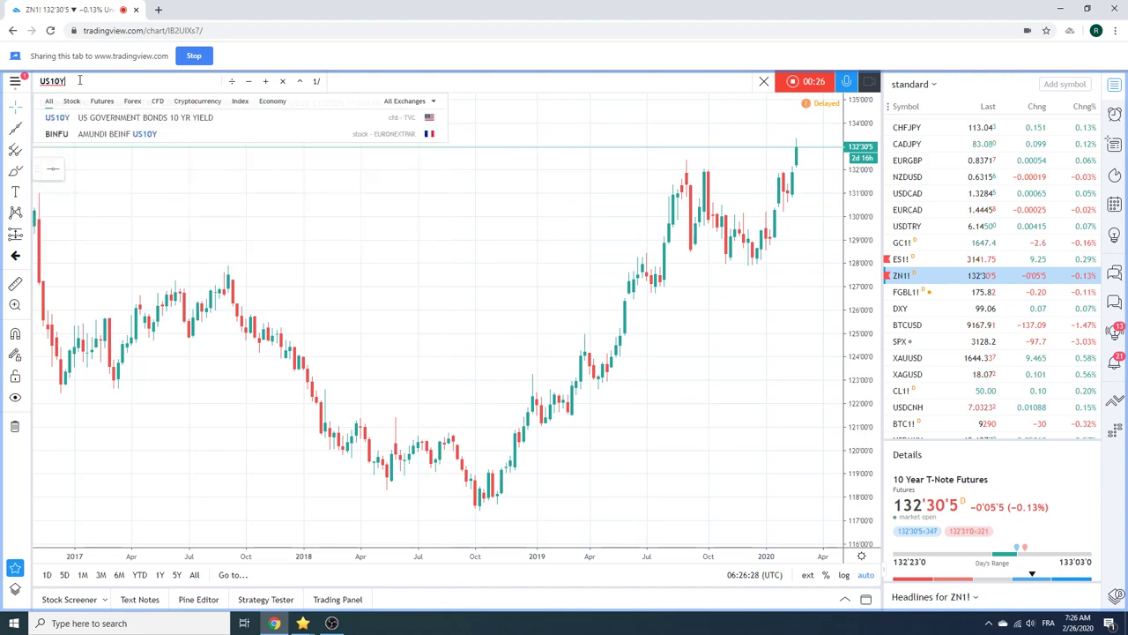
key(Return)
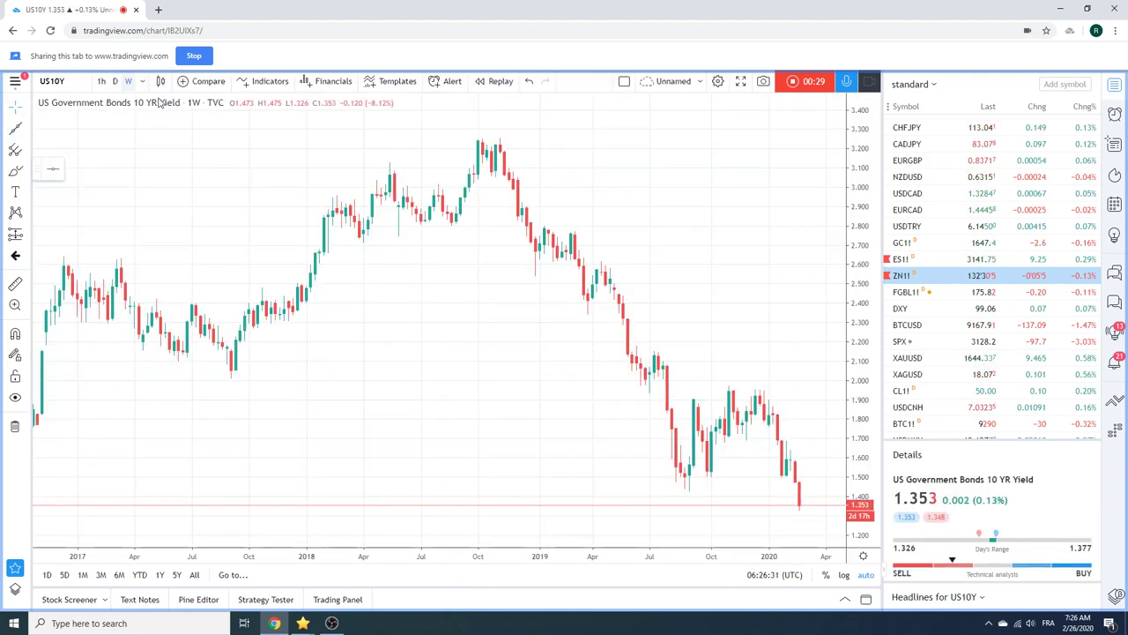
scroll(644, 267, down, 2)
scroll(643, 267, down, 2)
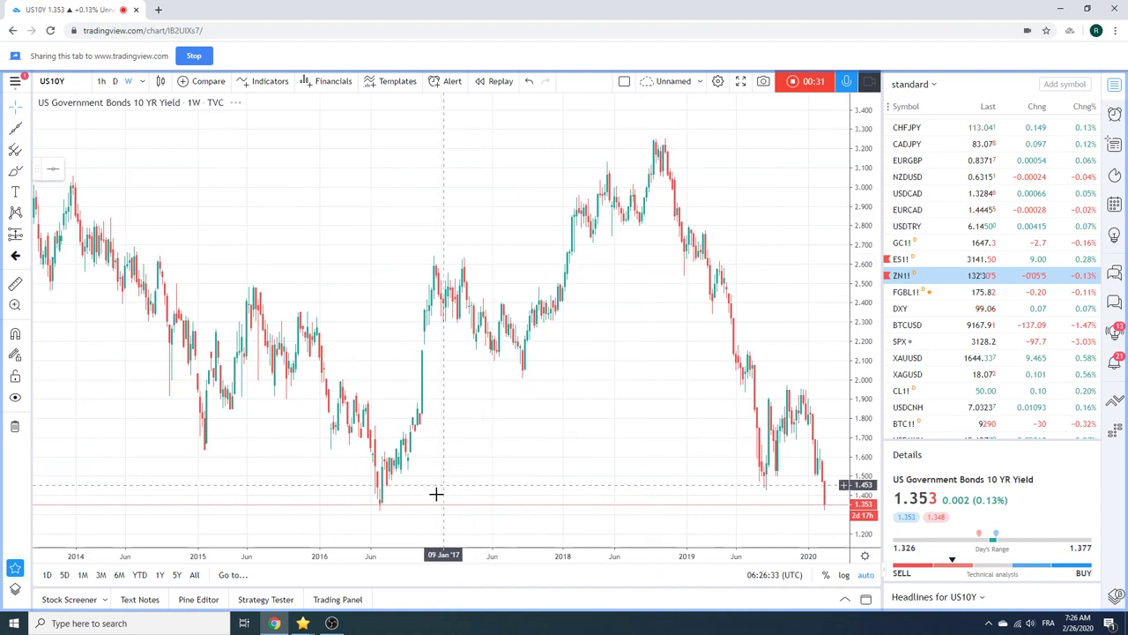
mouse_move(433, 509)
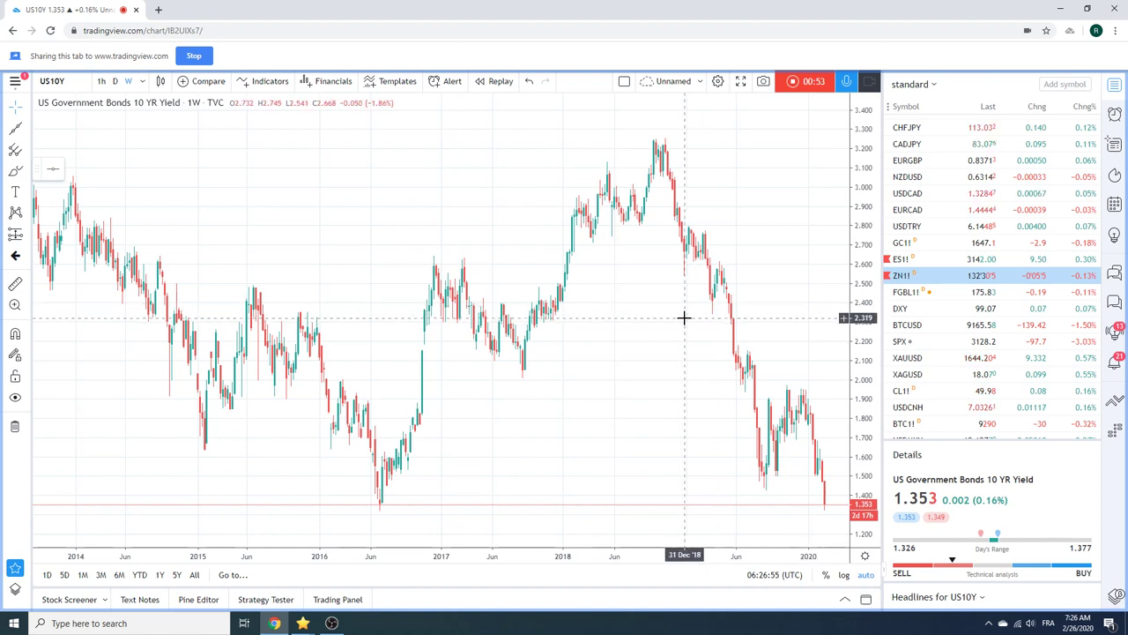
scroll(940, 266, up, 1)
scroll(939, 267, up, 3)
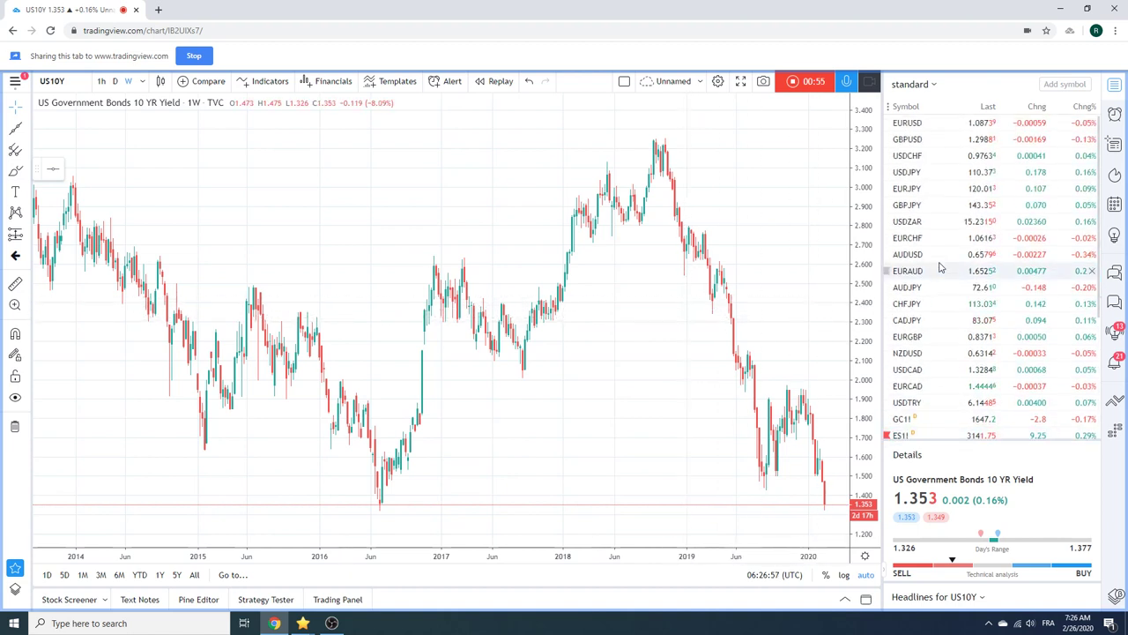
Load USDJPY from the watchlist, check it hourly, then settle on daily candles
click(915, 174)
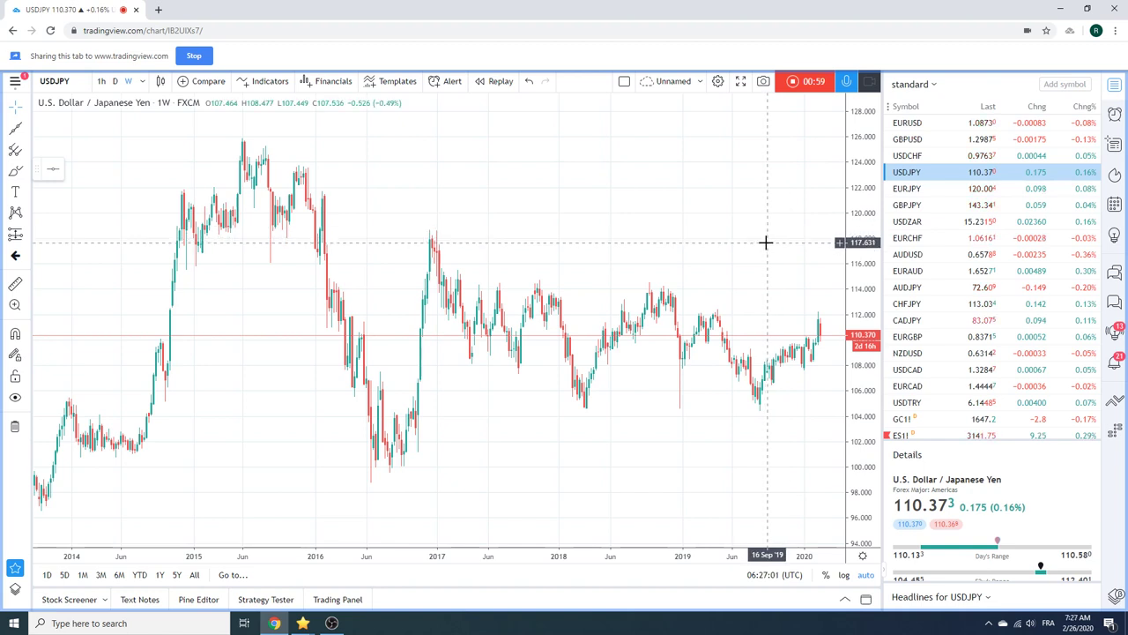
click(101, 80)
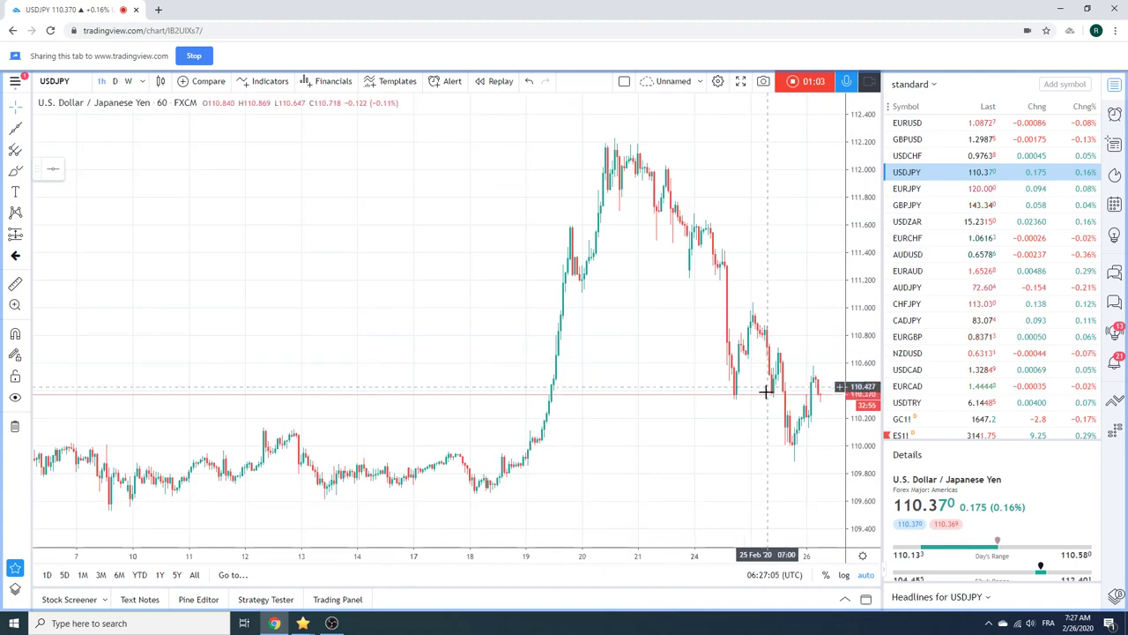
scroll(809, 473, up, 5)
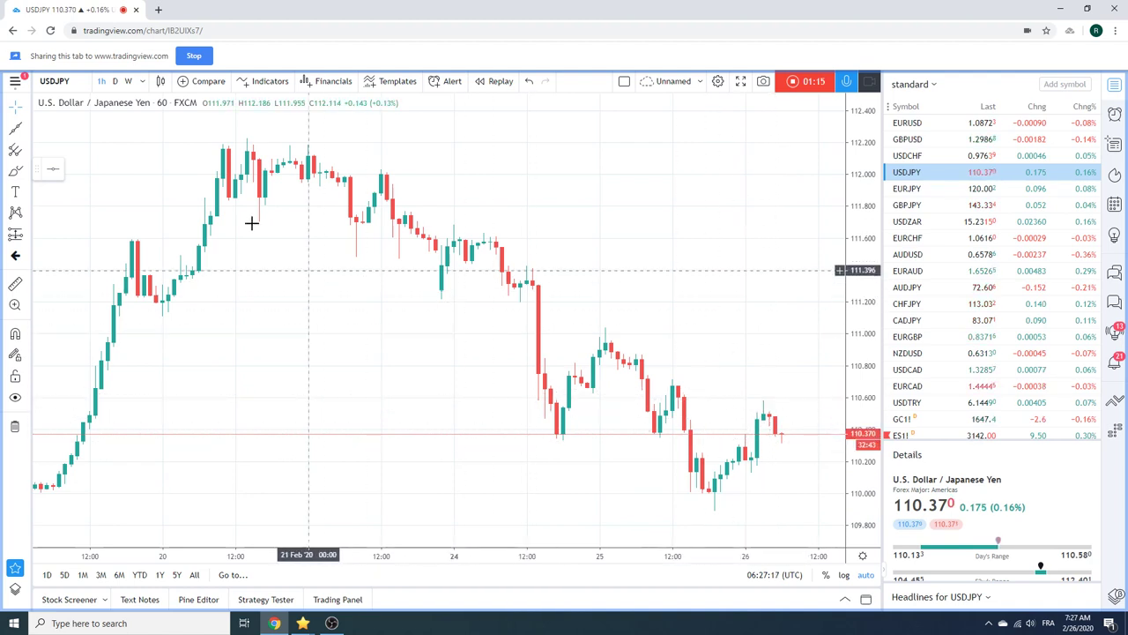
click(115, 82)
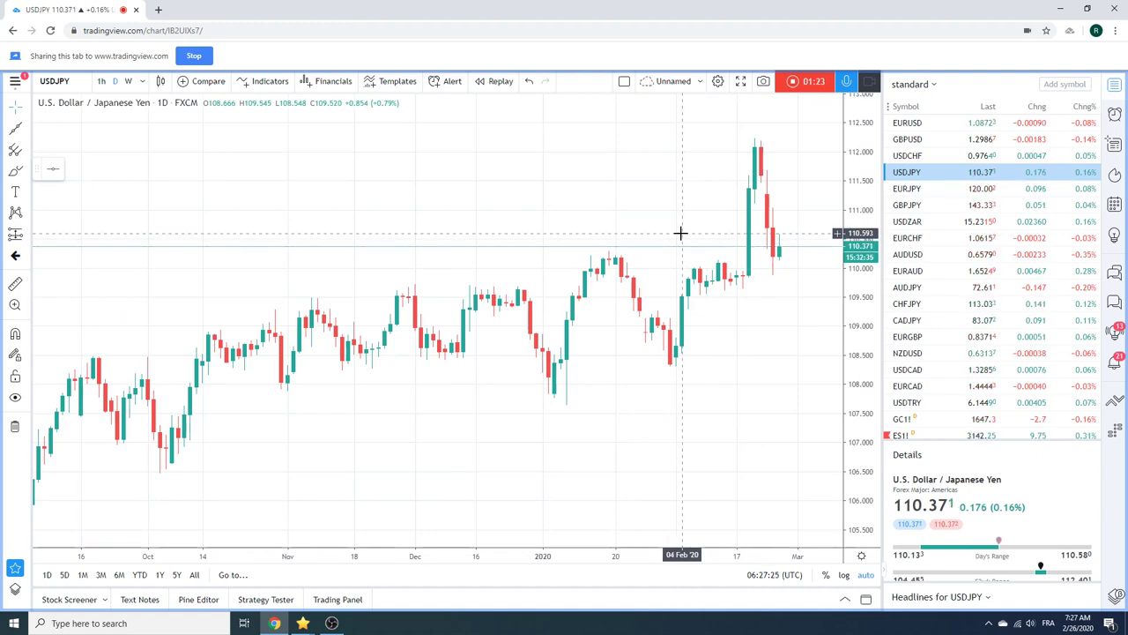
scroll(680, 233, down, 5)
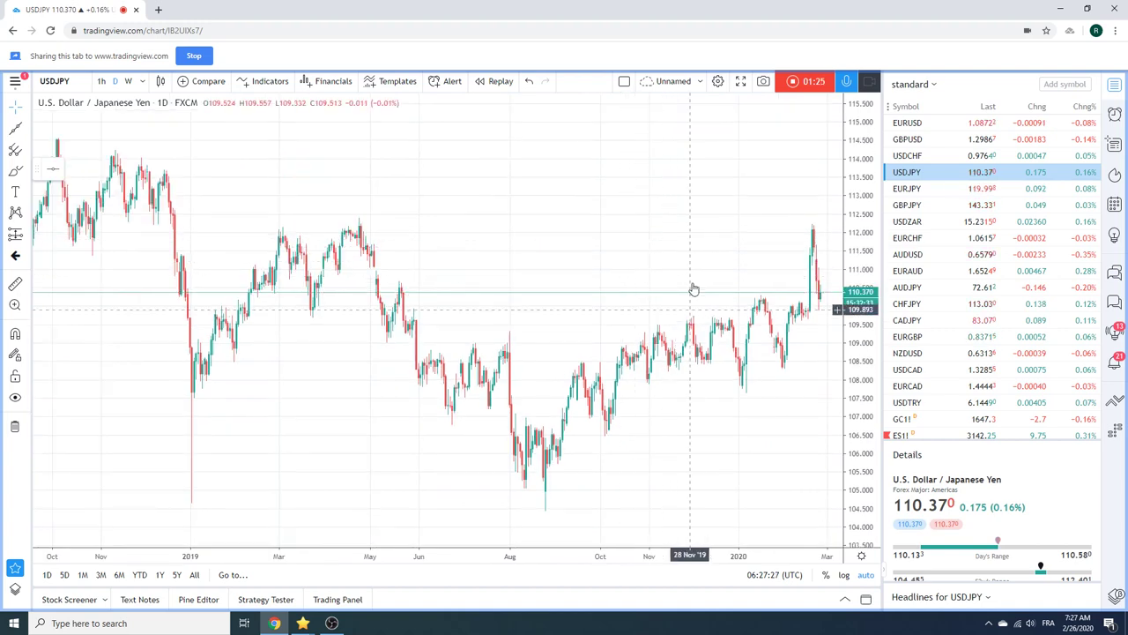
scroll(620, 301, up, 3)
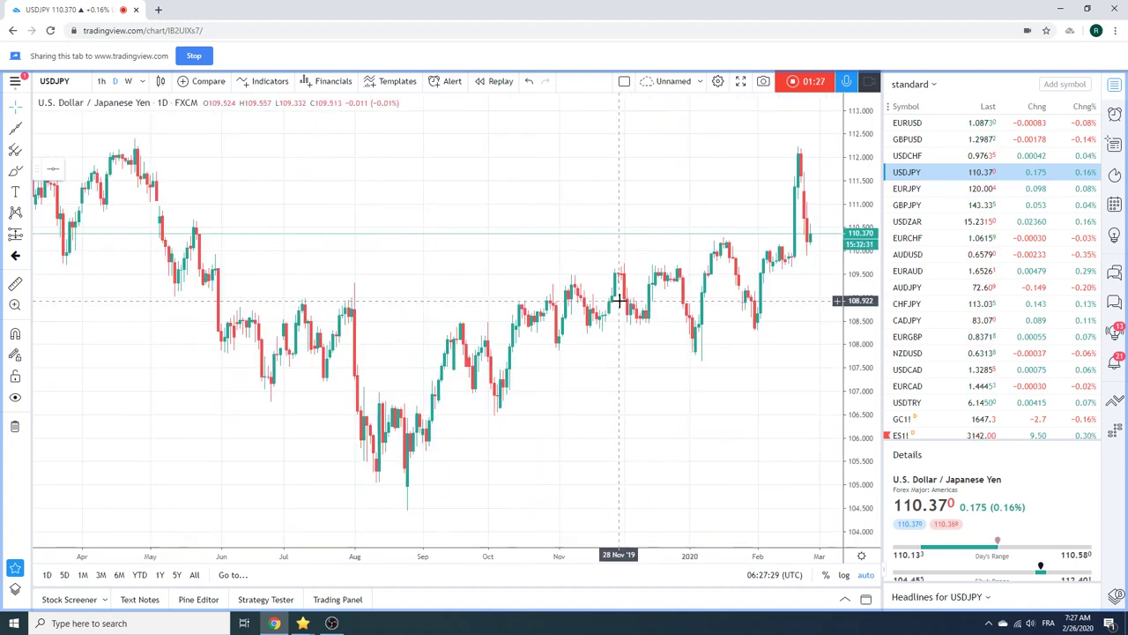
scroll(620, 300, up, 2)
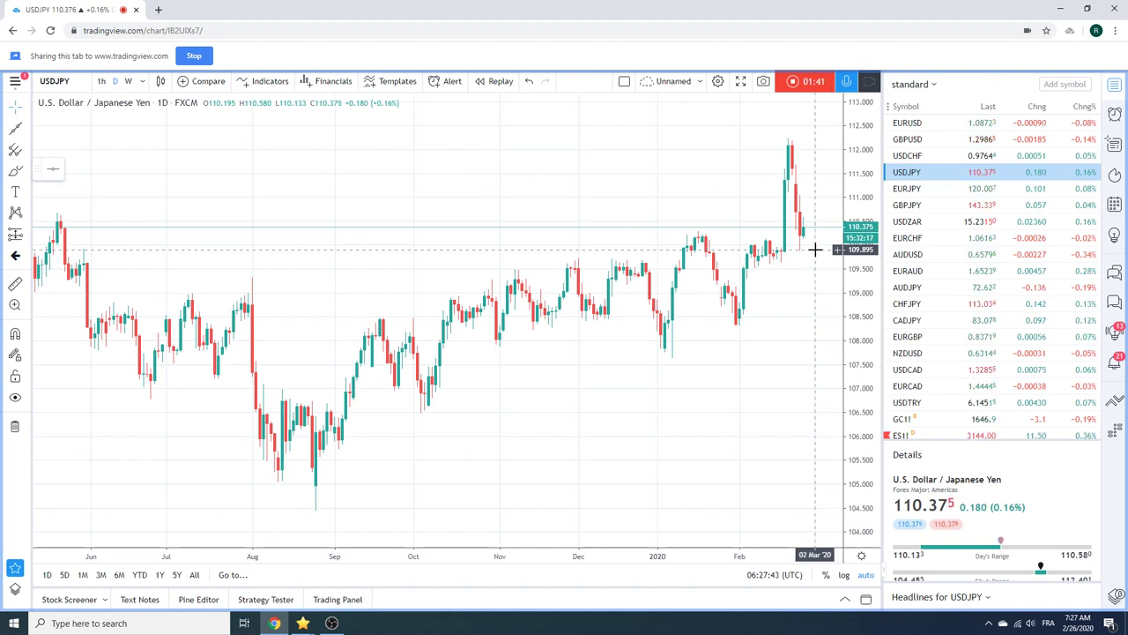
scroll(934, 292, down, 3)
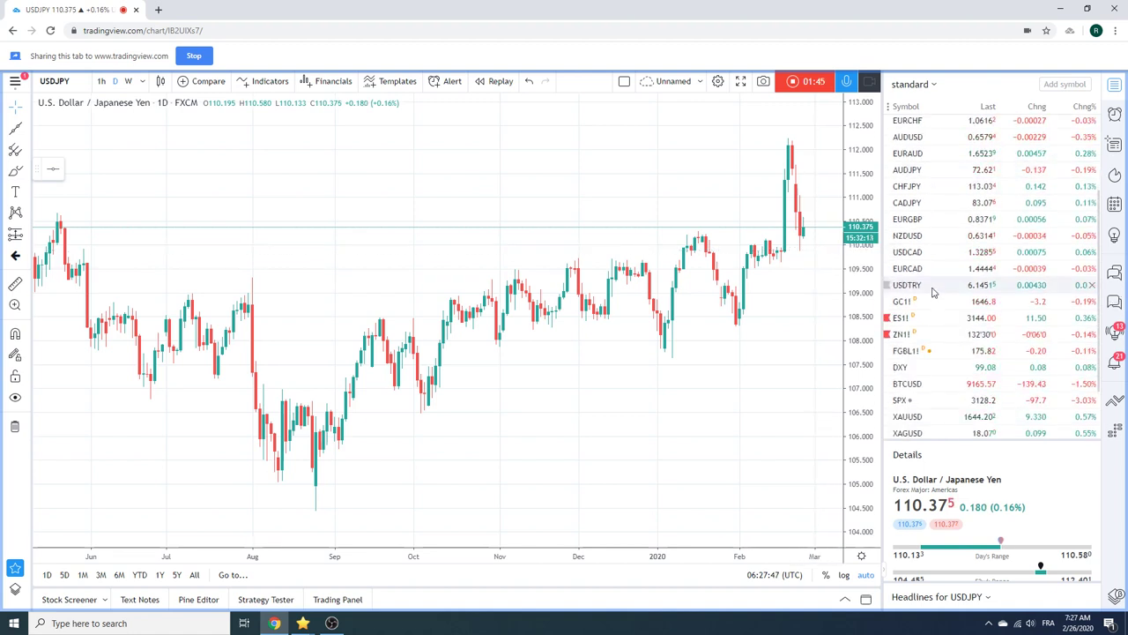
Review the Gold Futures (GC1!) chart, then switch to BTCUSD daily candles
click(923, 304)
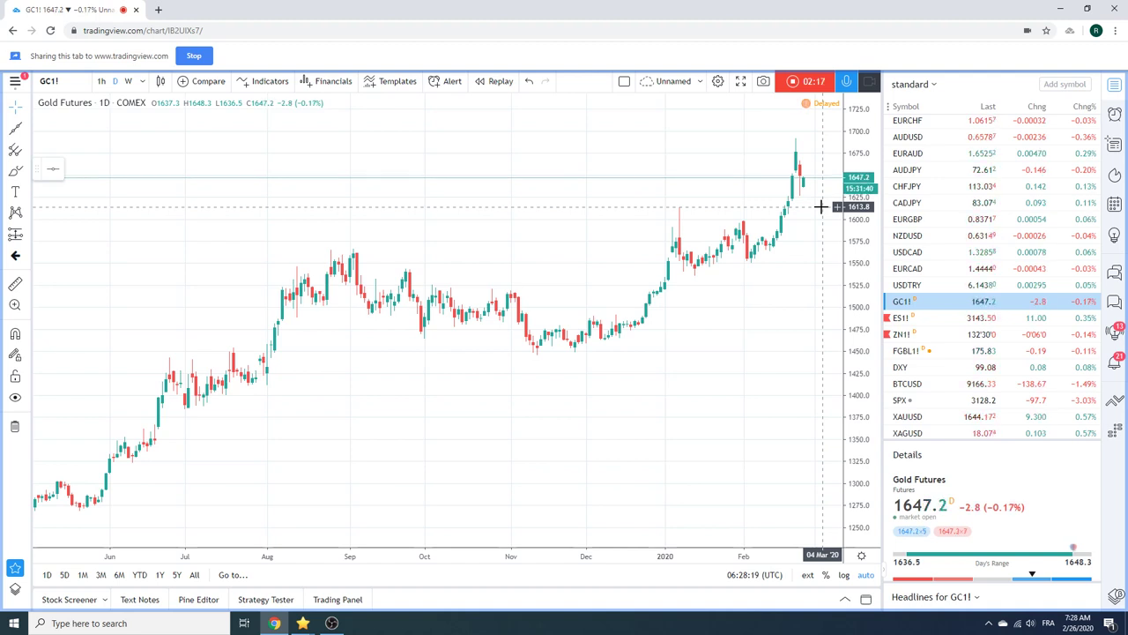
click(907, 385)
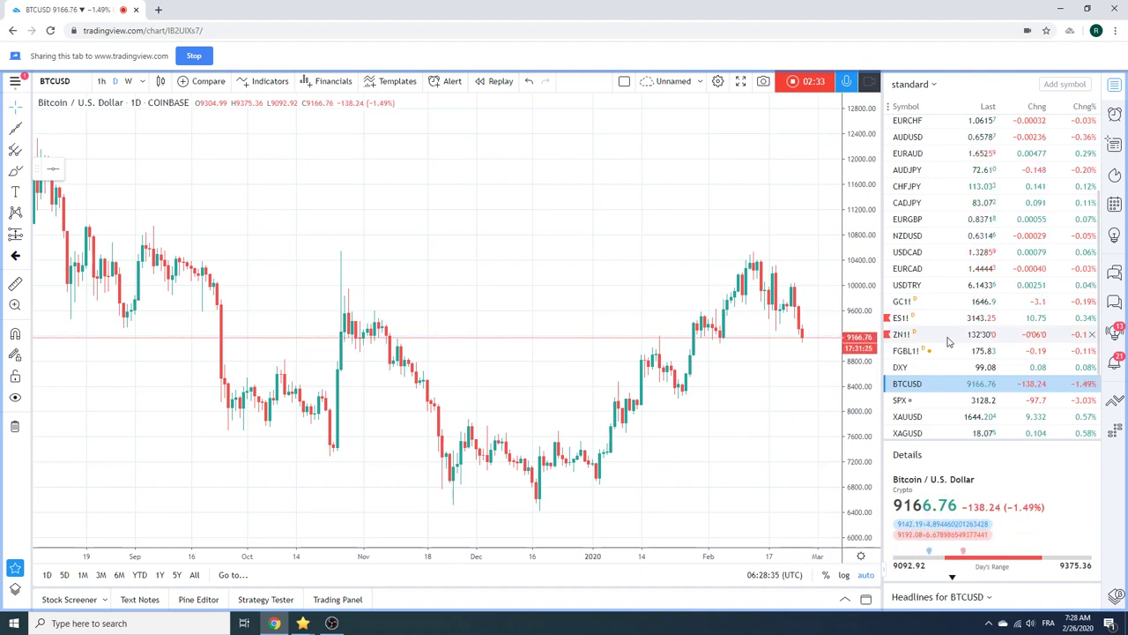
Bring AUDUSD into view in the watchlist and load its daily chart
scroll(949, 342, up, 3)
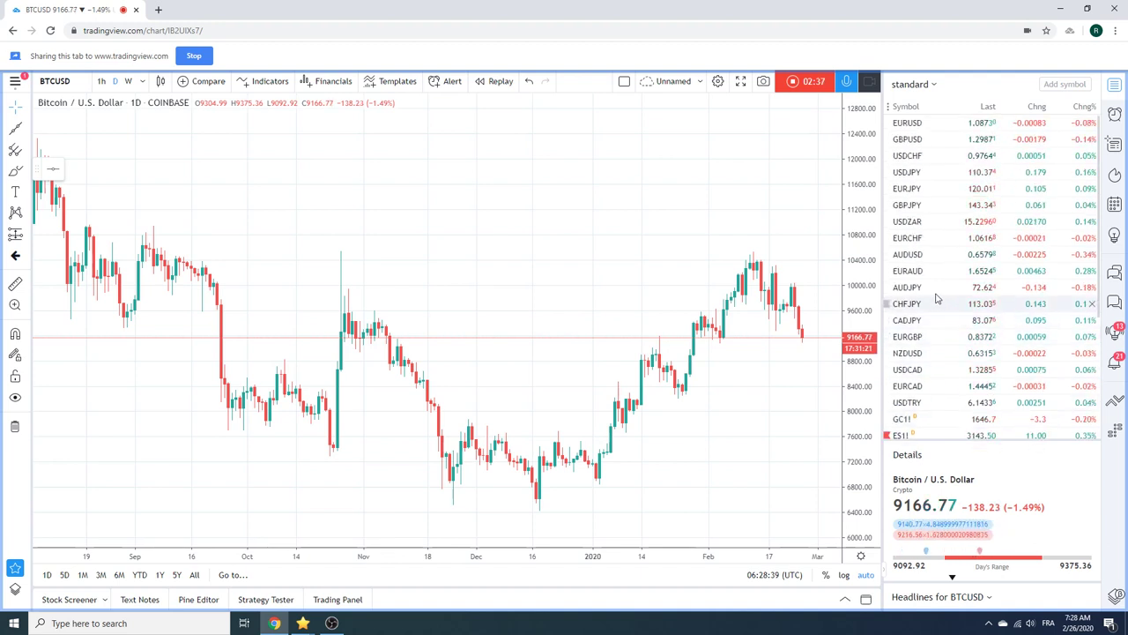
click(924, 254)
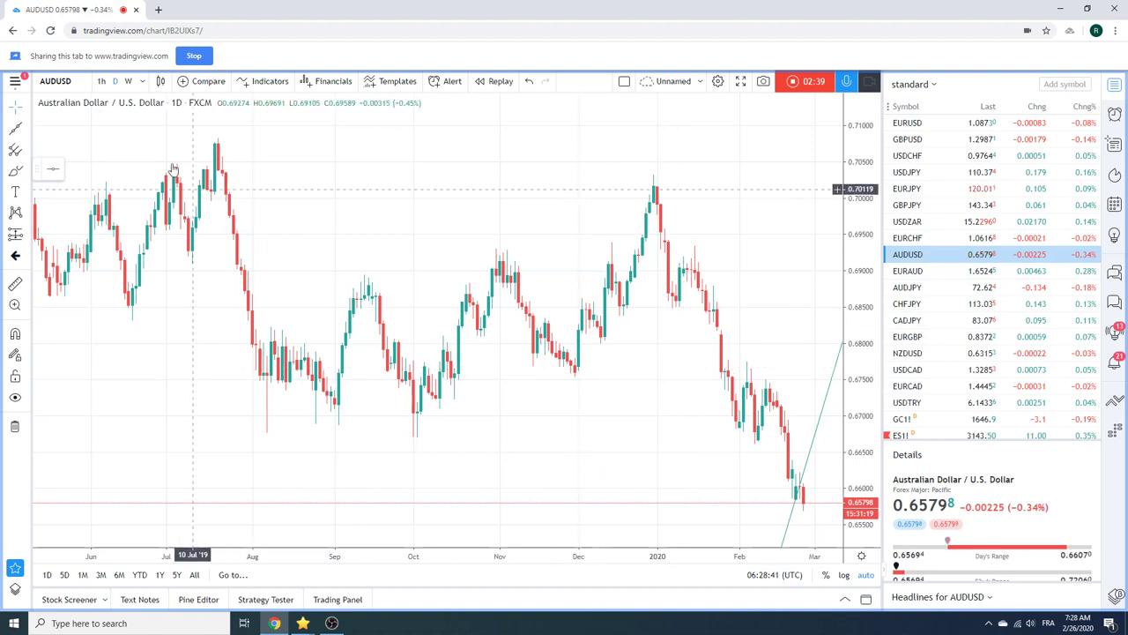
Set the 1h interval and load AUDJPY from the watchlist
click(101, 81)
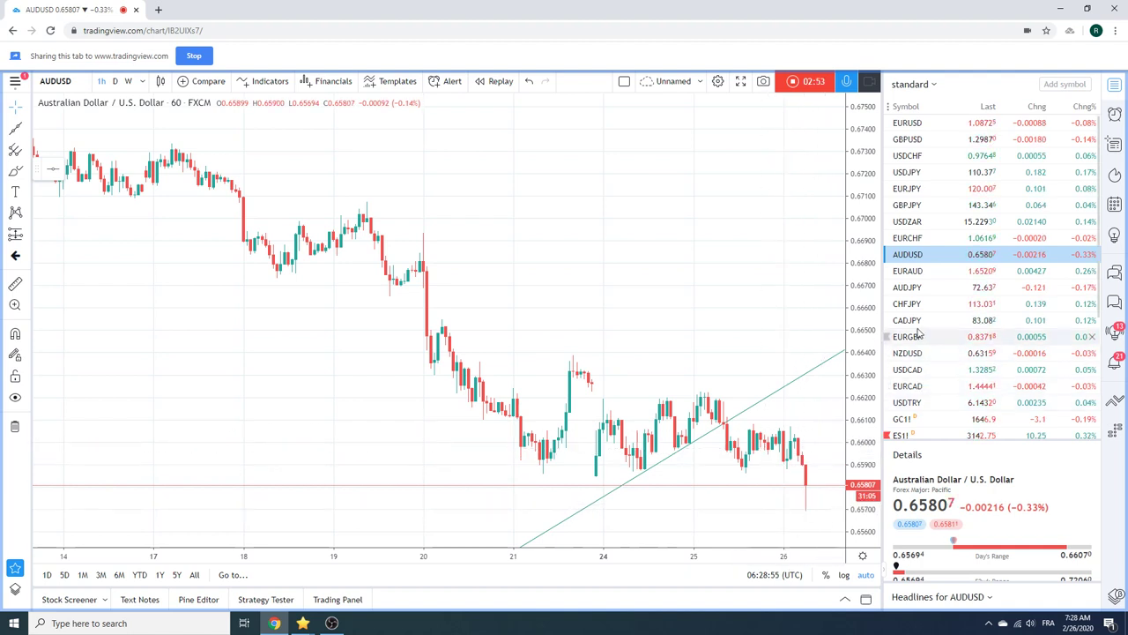
click(912, 288)
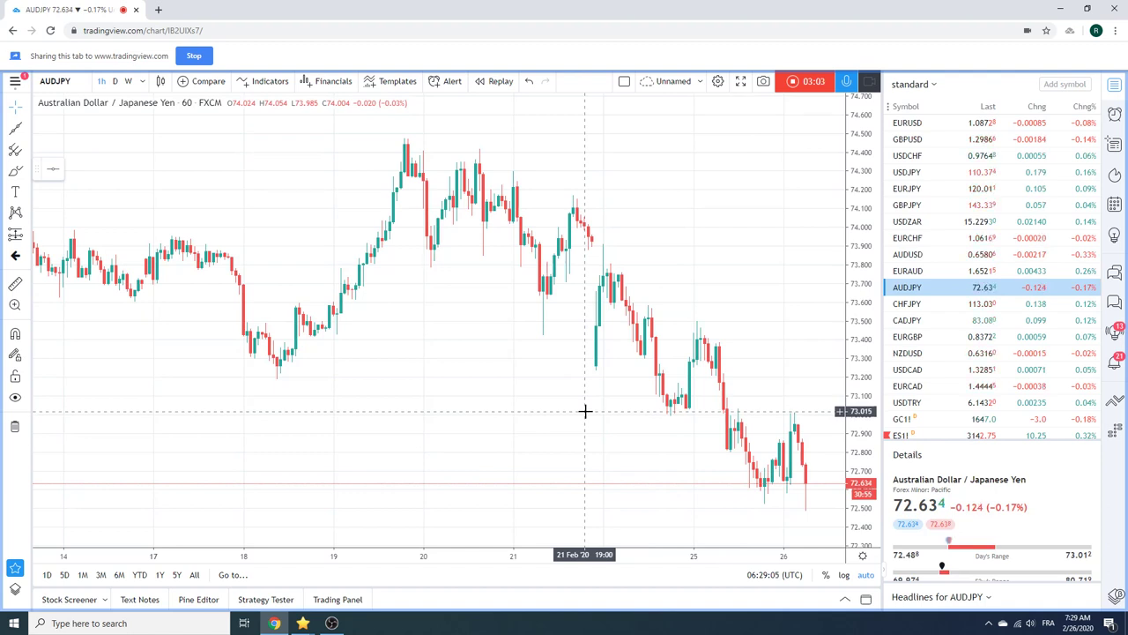
Return AUDJPY to daily candles, then load GBPUSD from the watchlist
click(115, 80)
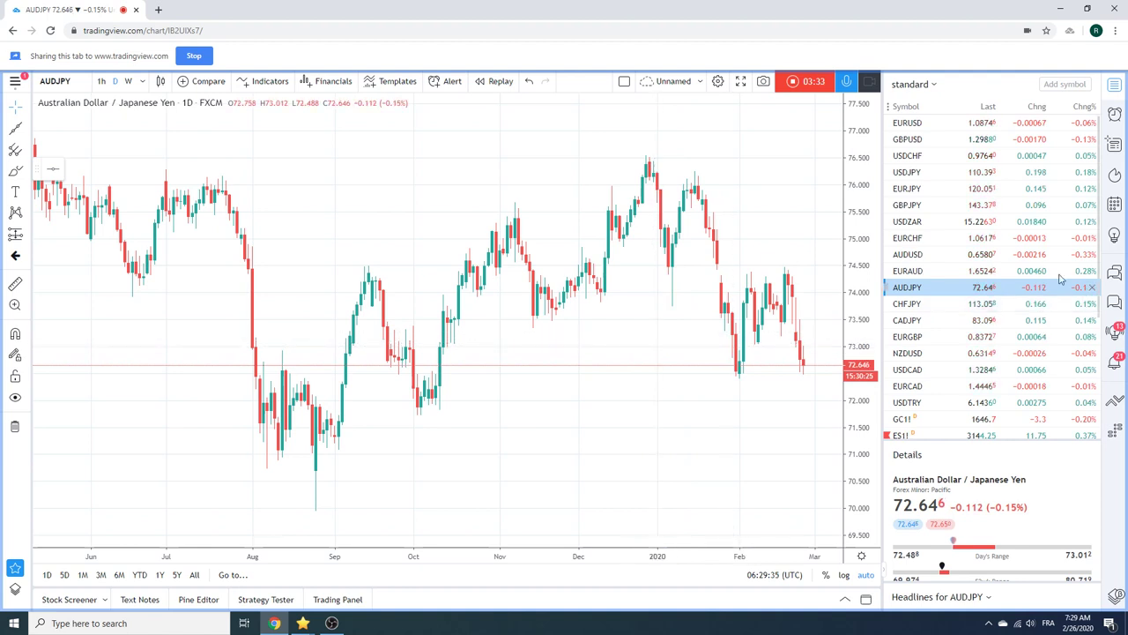
click(914, 143)
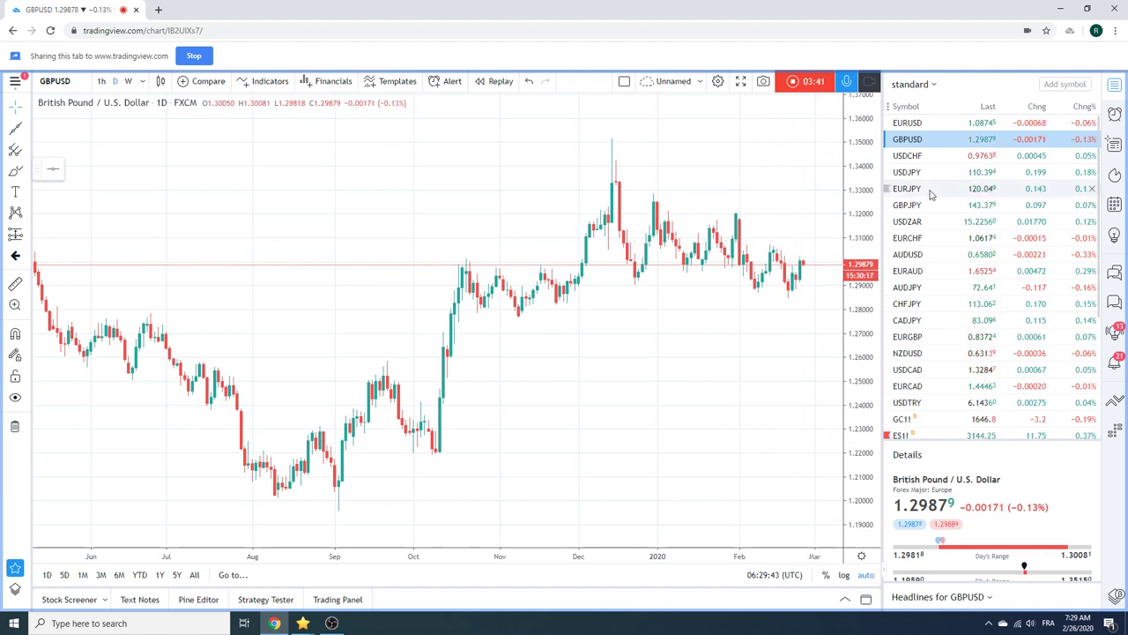
Load EURCHF daily and zoom into its slide from 1.105
click(924, 239)
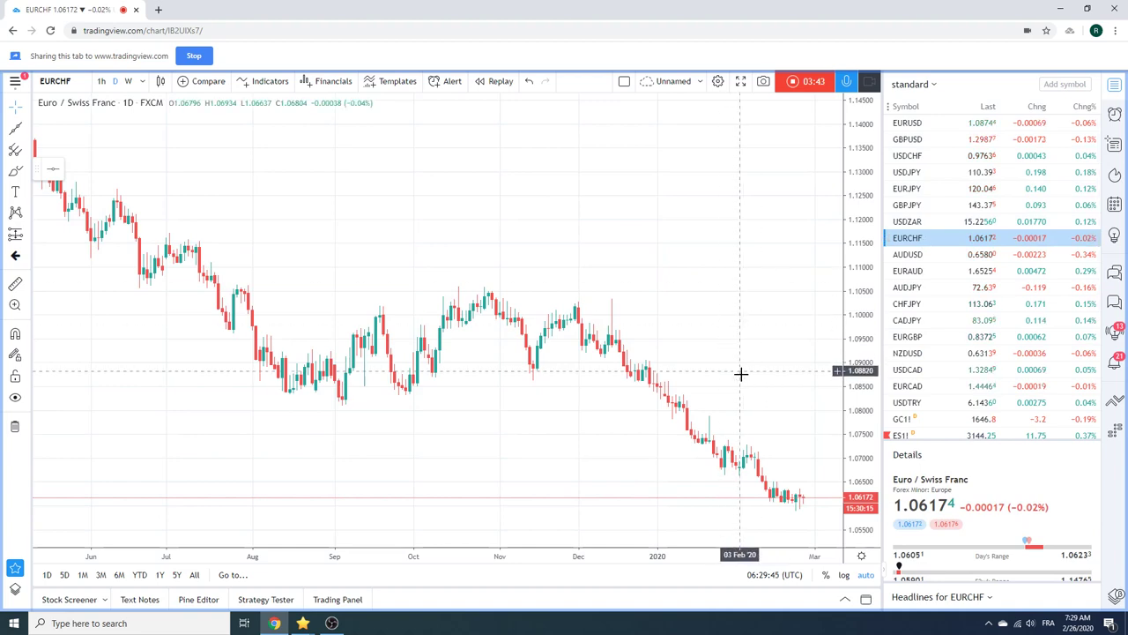
scroll(741, 373, up, 3)
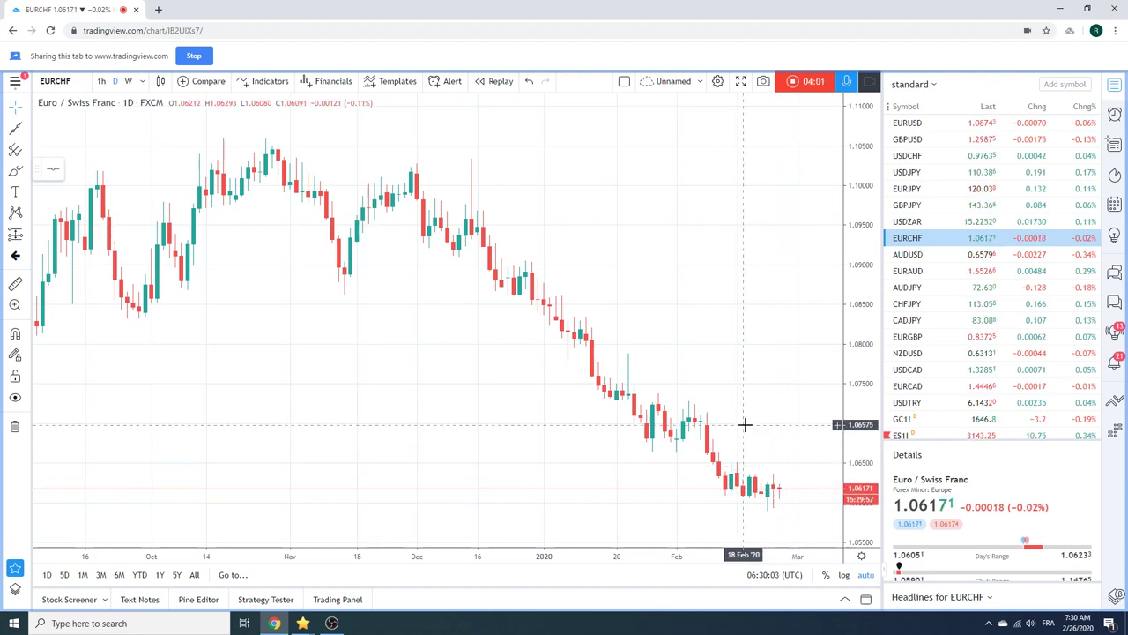
scroll(973, 327, down, 1)
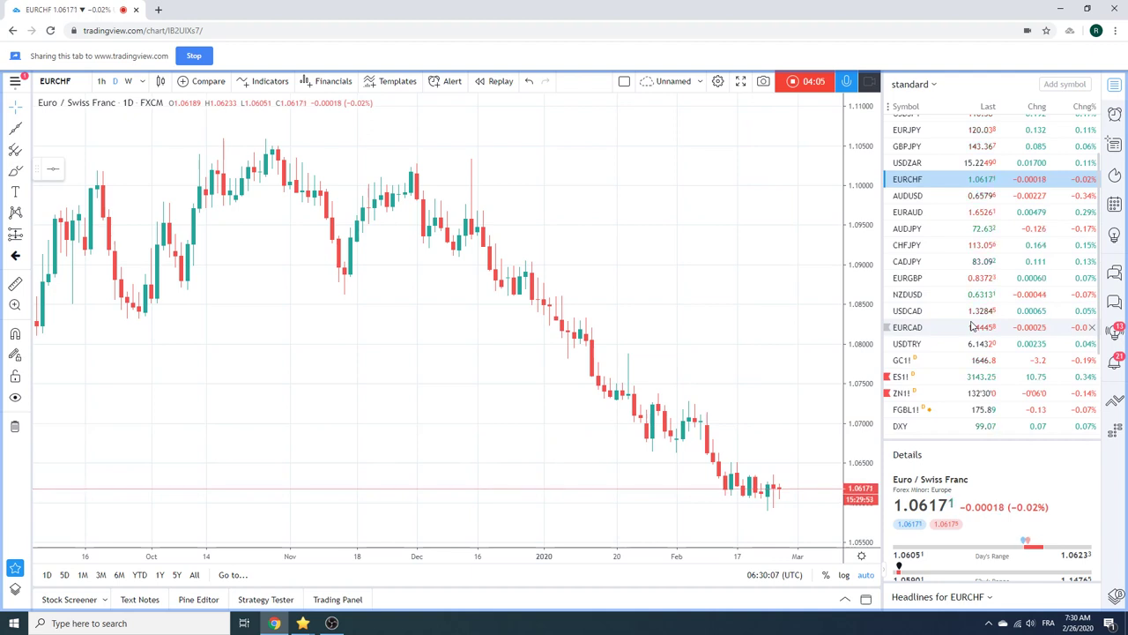
Glance at USDZAR, then load USDCAD daily from the watchlist
click(923, 163)
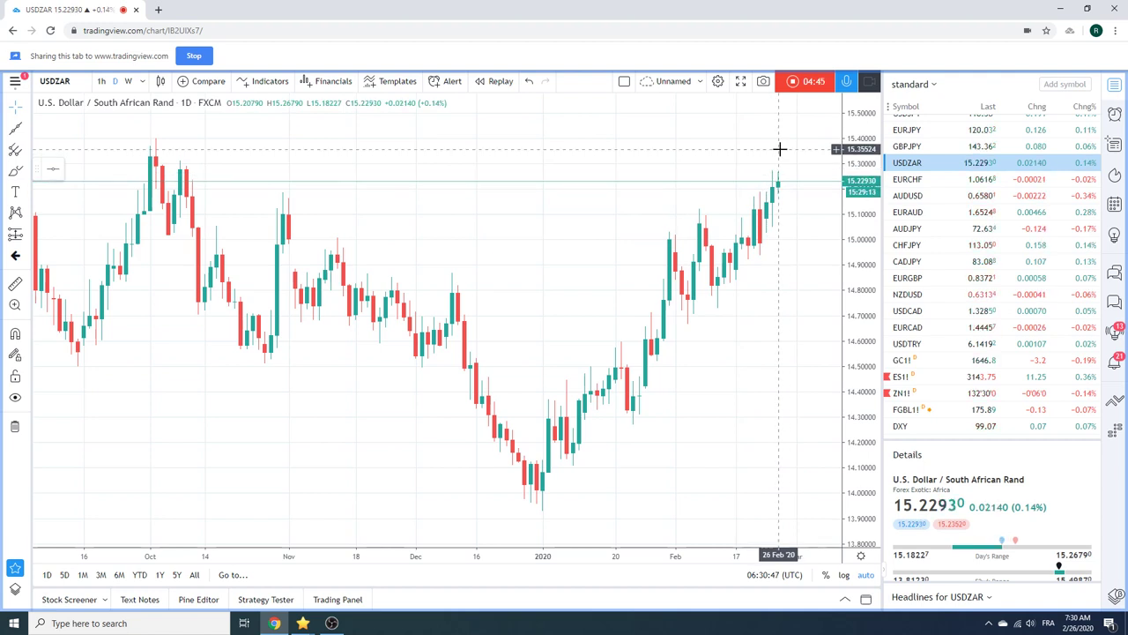
click(917, 311)
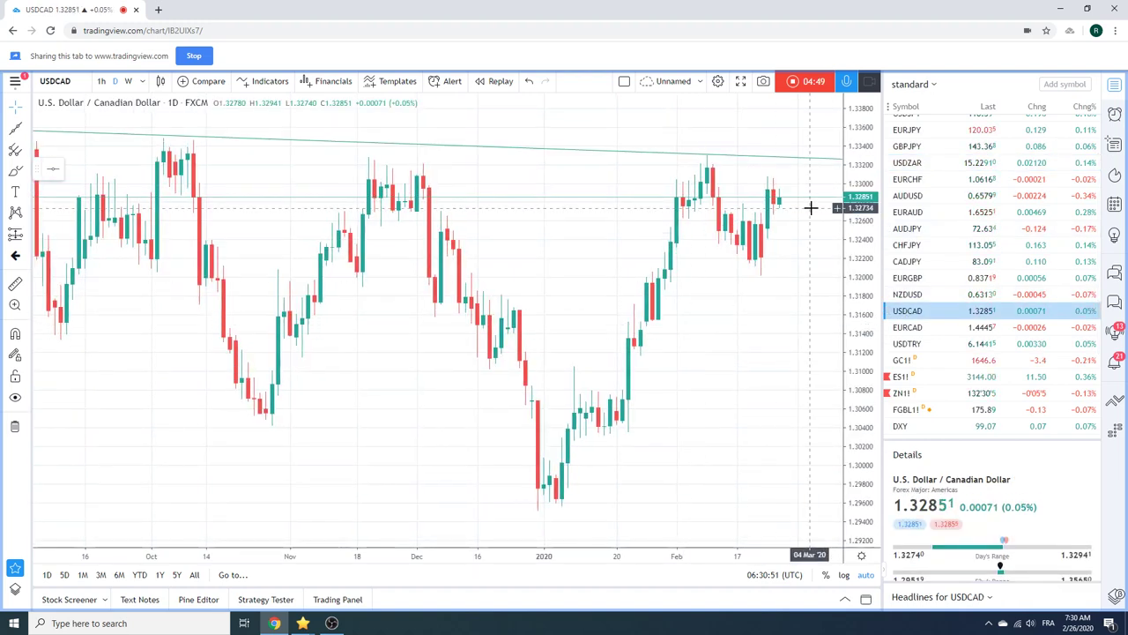
Zoom the USDCAD chart out and in, then load USDCNH from the watchlist
scroll(775, 226, down, 2)
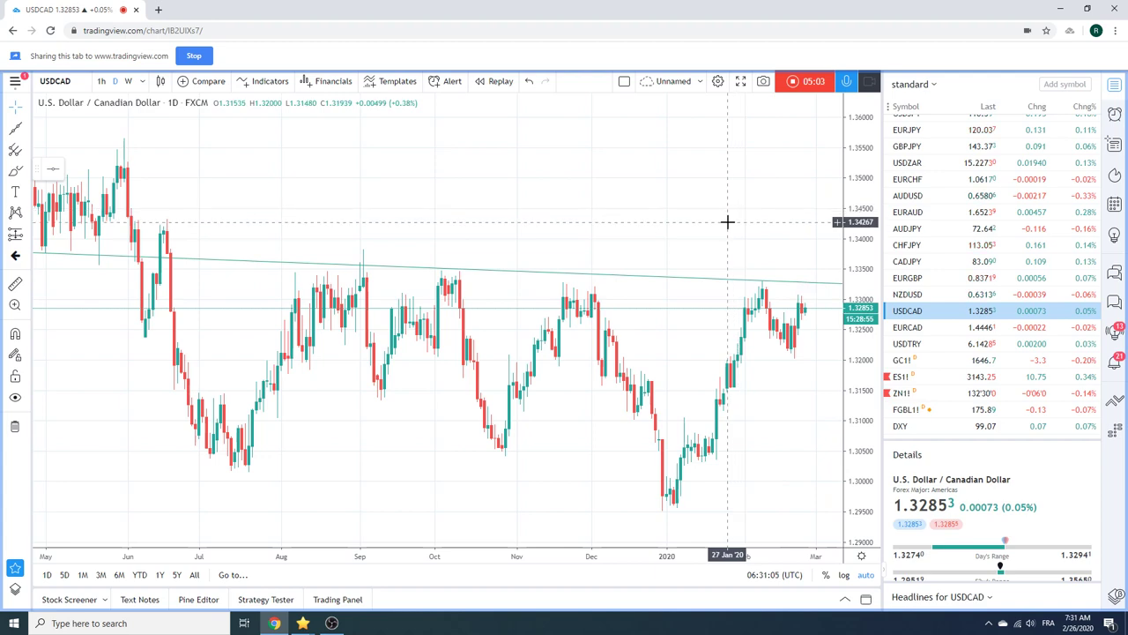
scroll(728, 222, up, 2)
scroll(947, 261, down, 3)
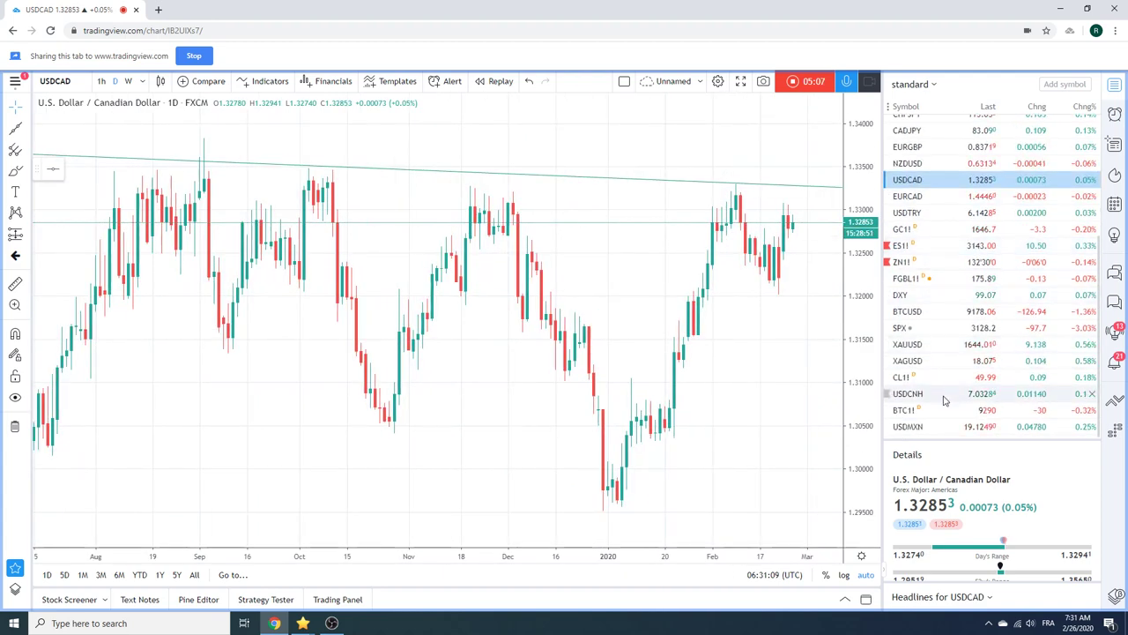
click(950, 393)
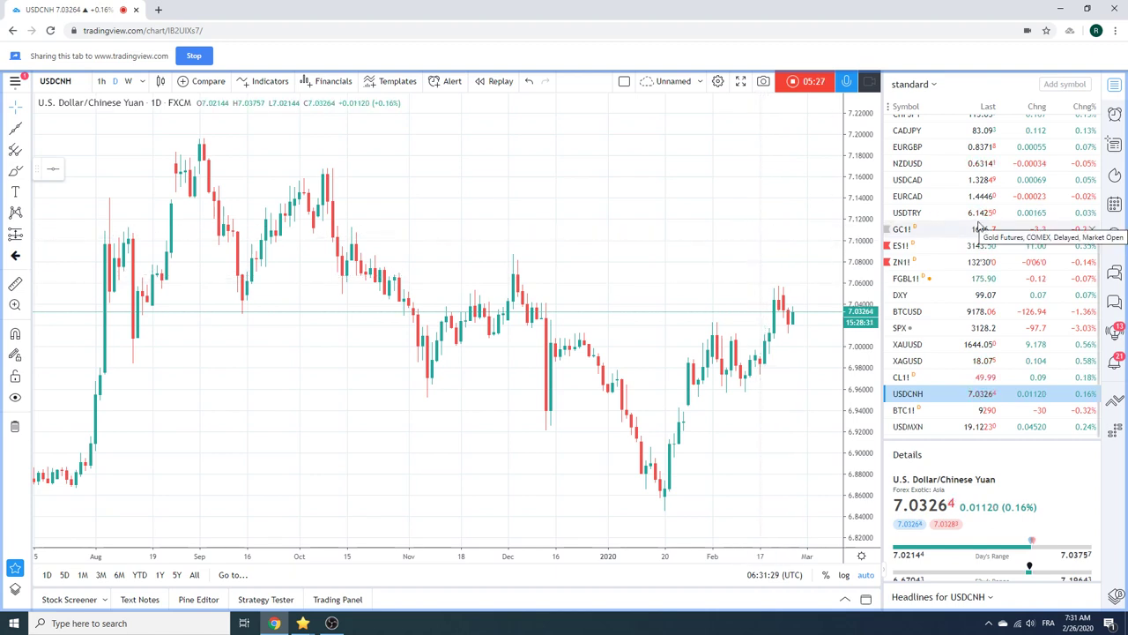
scroll(978, 228, up, 5)
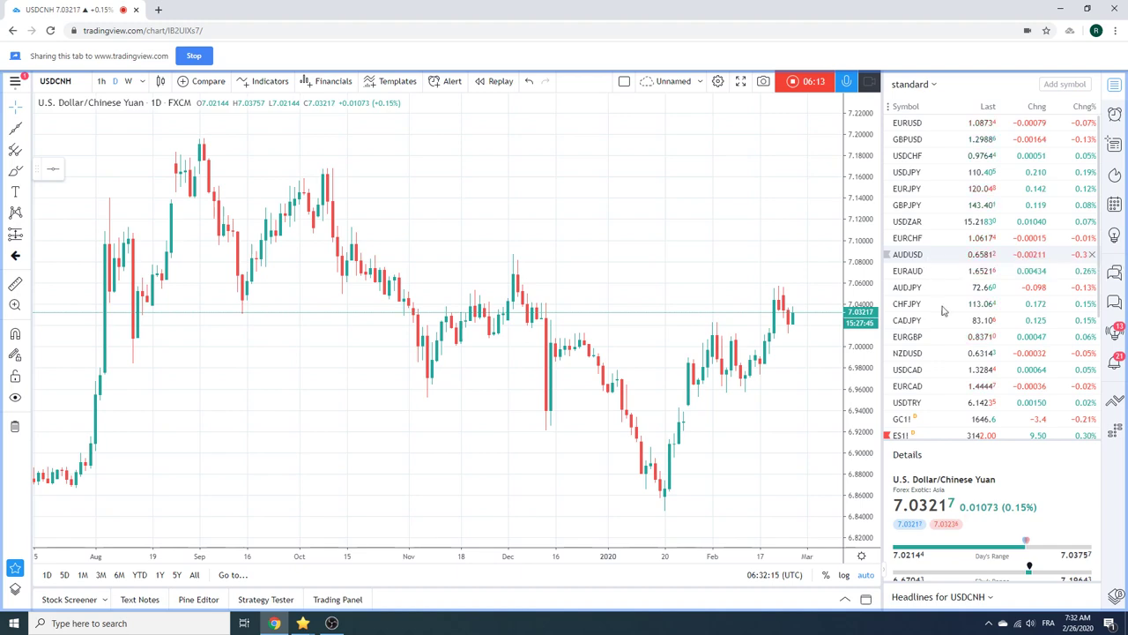
Load the ES1! daily chart and stop the video idea recording
click(906, 437)
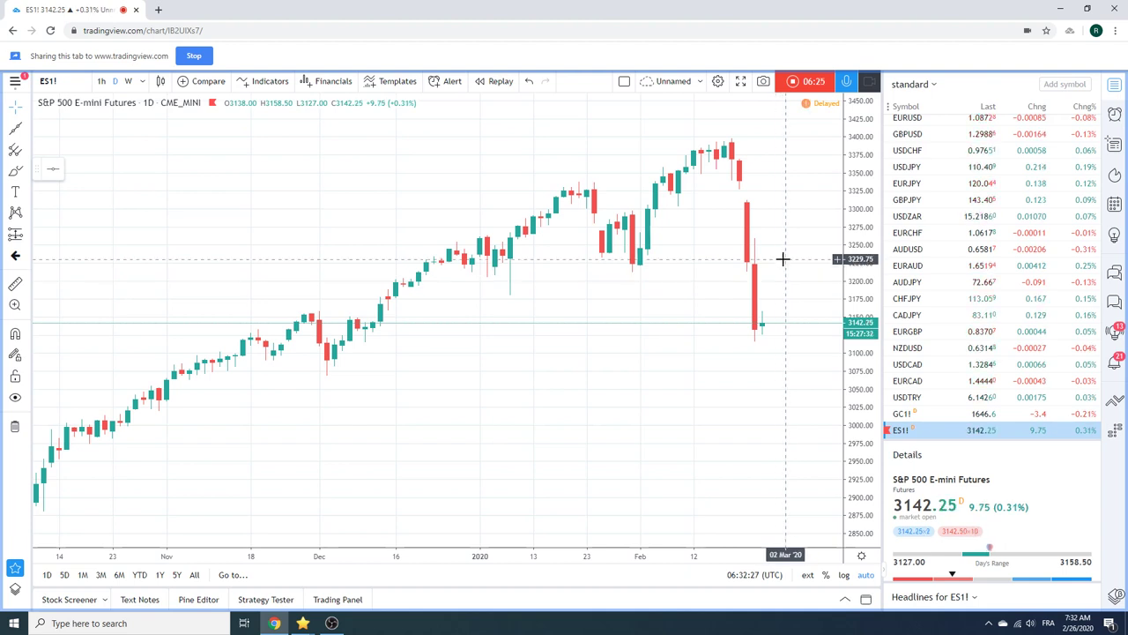
click(798, 84)
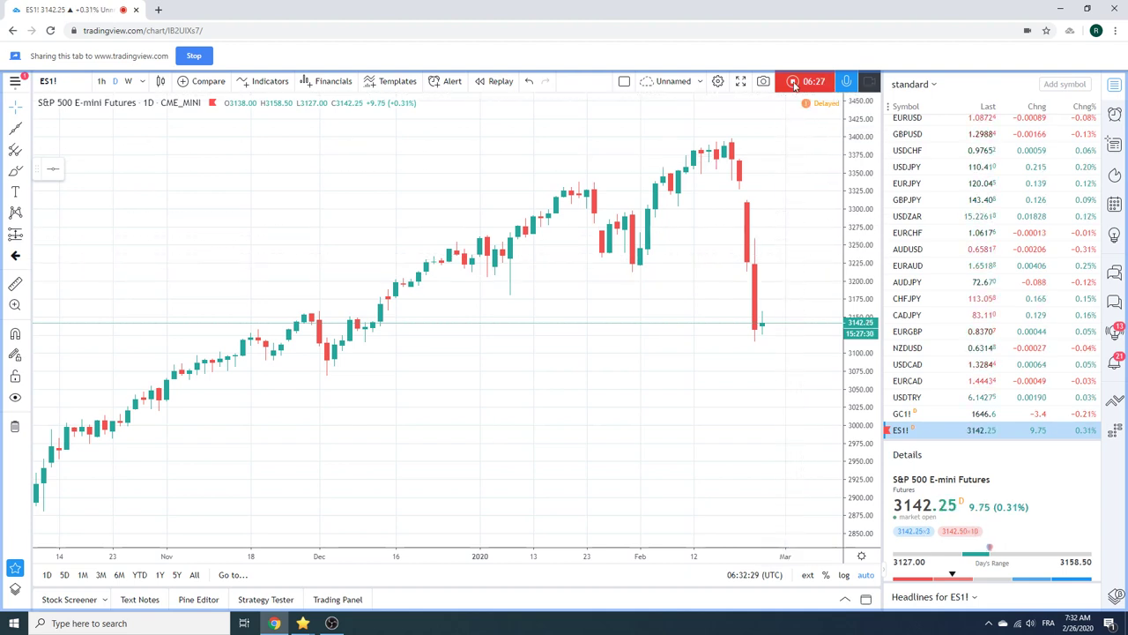